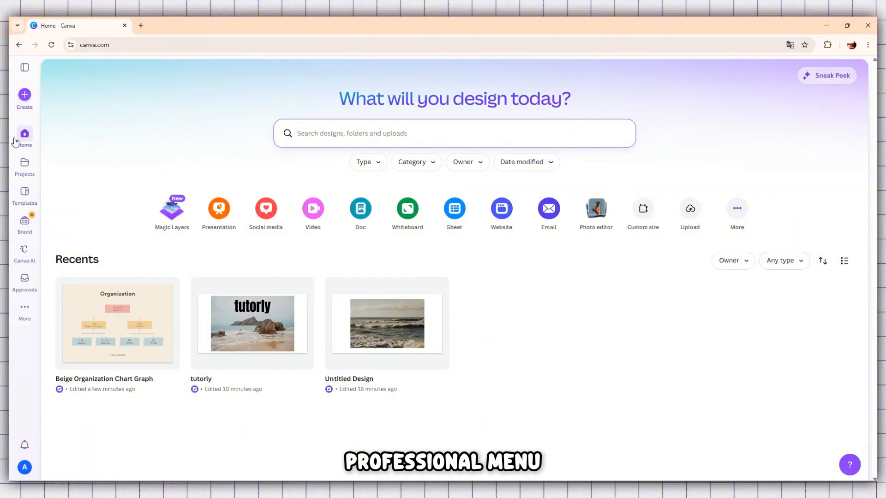
# Step: Open the template library and browse its categories and suggested templates
pyautogui.click(26, 191)
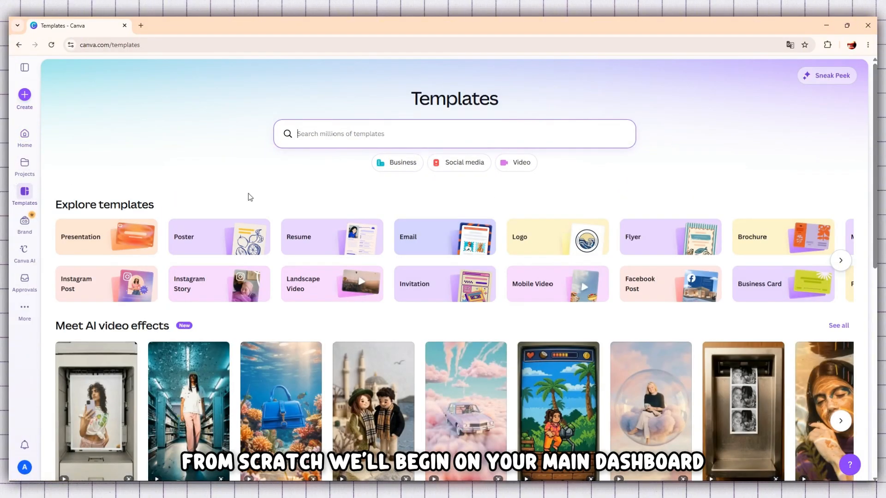
pyautogui.scroll(-3, 251, 197)
pyautogui.scroll(-1, 246, 190)
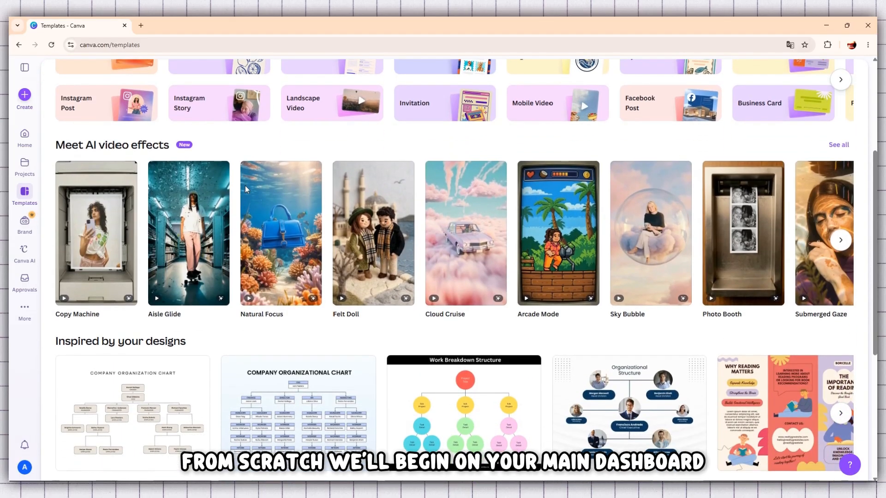
pyautogui.scroll(-1, 245, 186)
pyautogui.scroll(3, 243, 184)
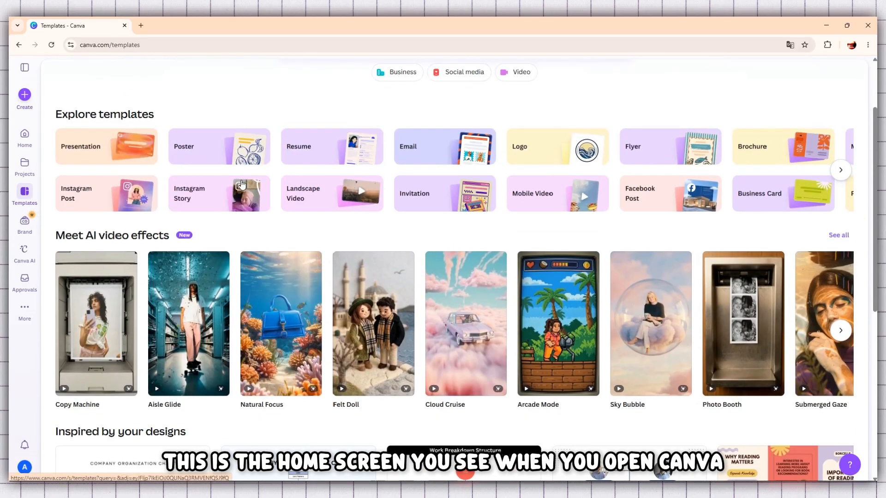
pyautogui.scroll(-7, 241, 184)
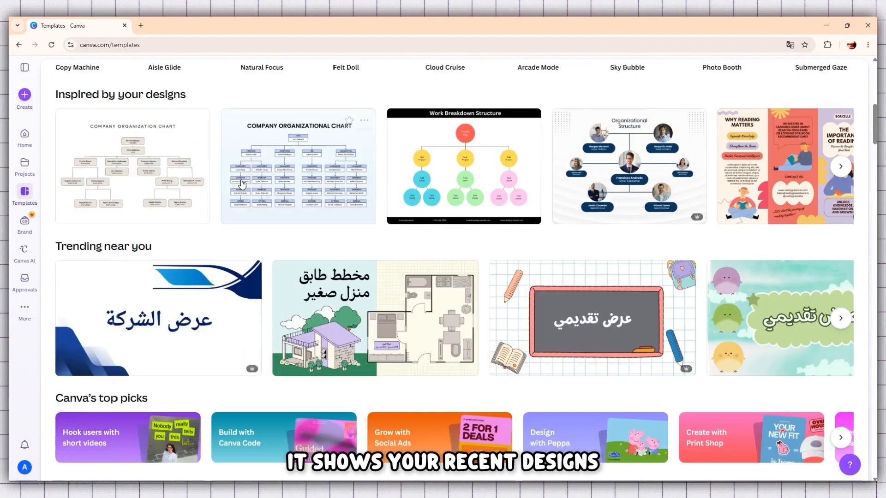
pyautogui.scroll(-10, 241, 181)
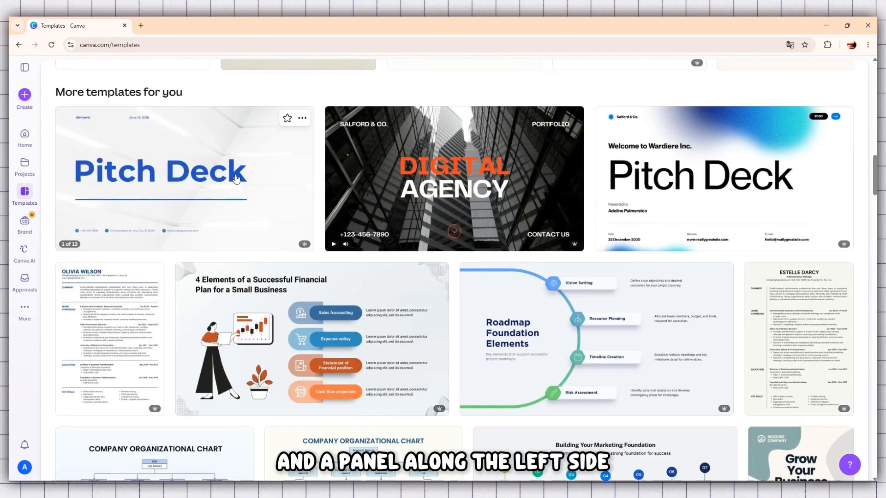
pyautogui.scroll(-12, 236, 179)
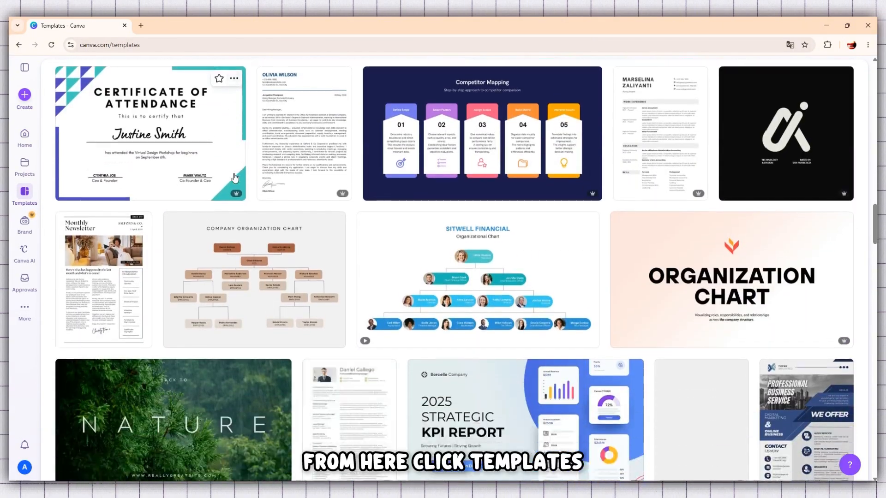
# Step: Go back to the Explore templates categories and open the Menu template collection
pyautogui.click(26, 191)
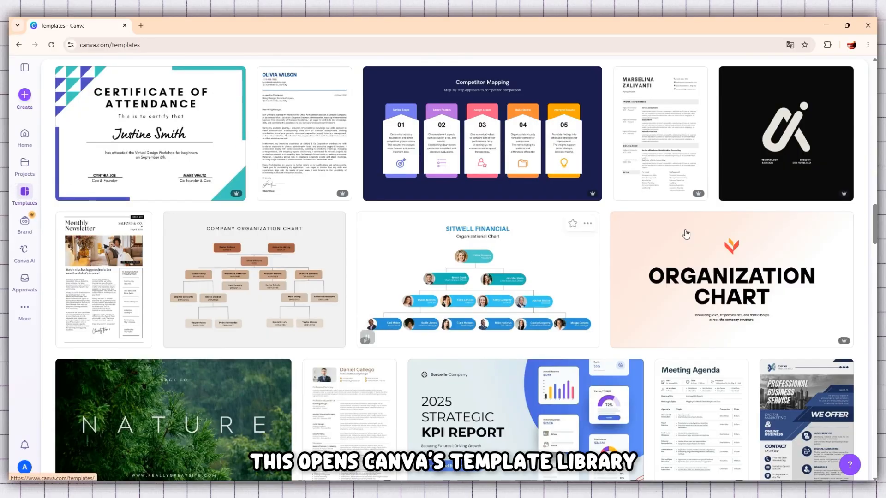
pyautogui.scroll(2, 687, 234)
pyautogui.scroll(5, 688, 222)
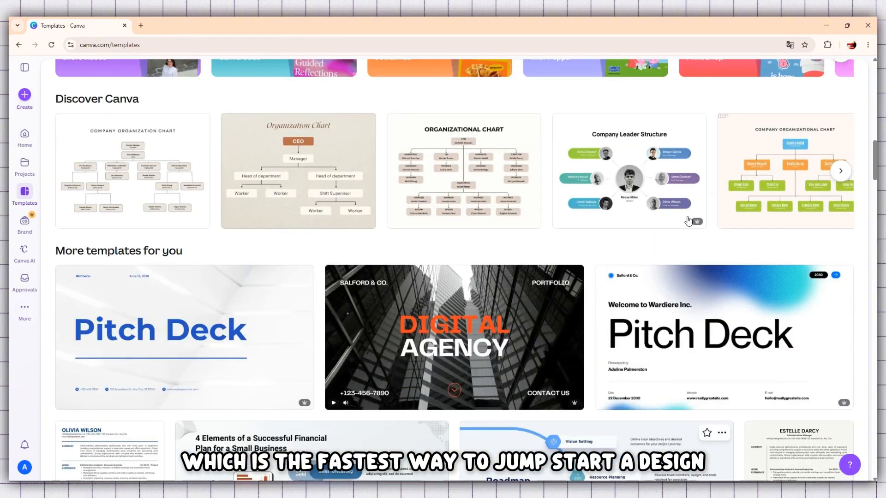
pyautogui.scroll(10, 688, 222)
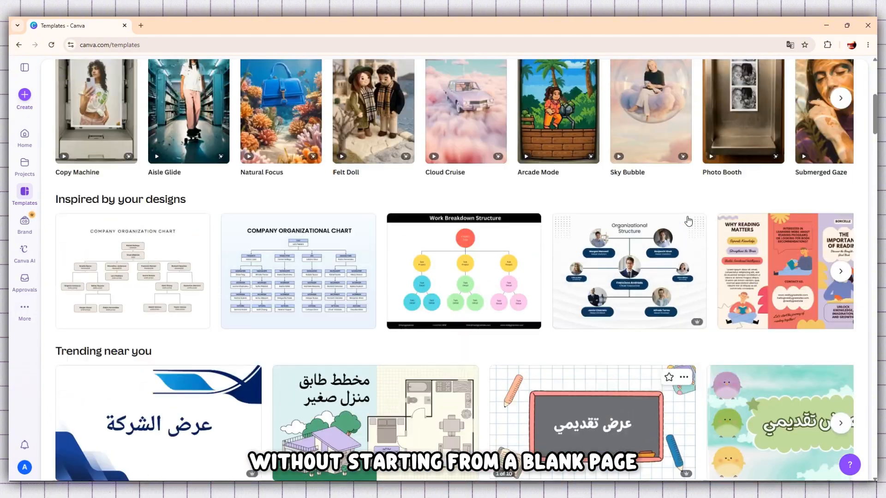
pyautogui.scroll(5, 688, 222)
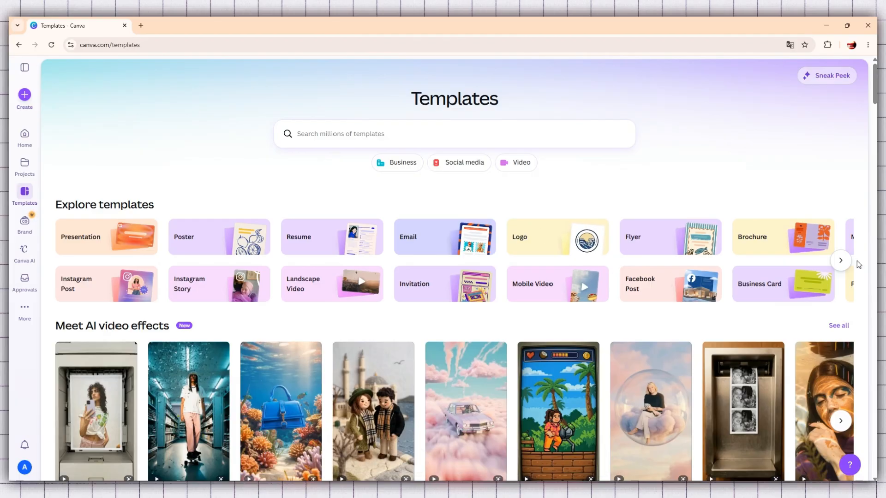
pyautogui.click(841, 260)
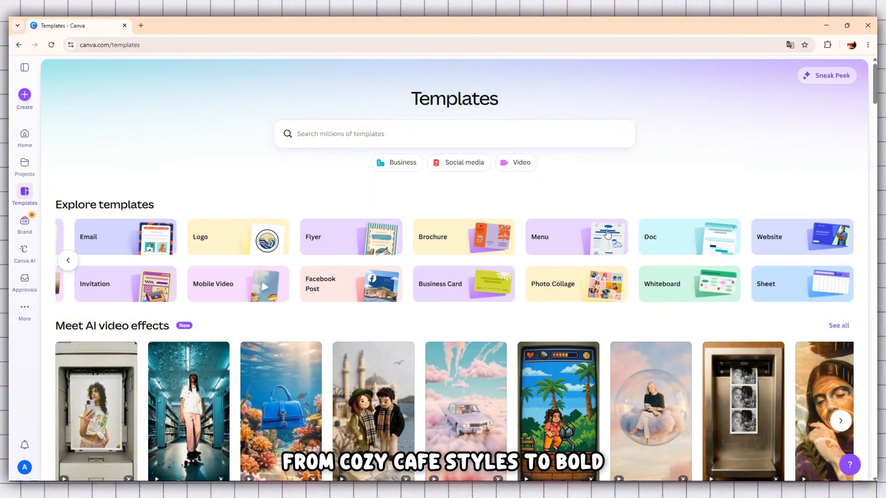
pyautogui.click(552, 229)
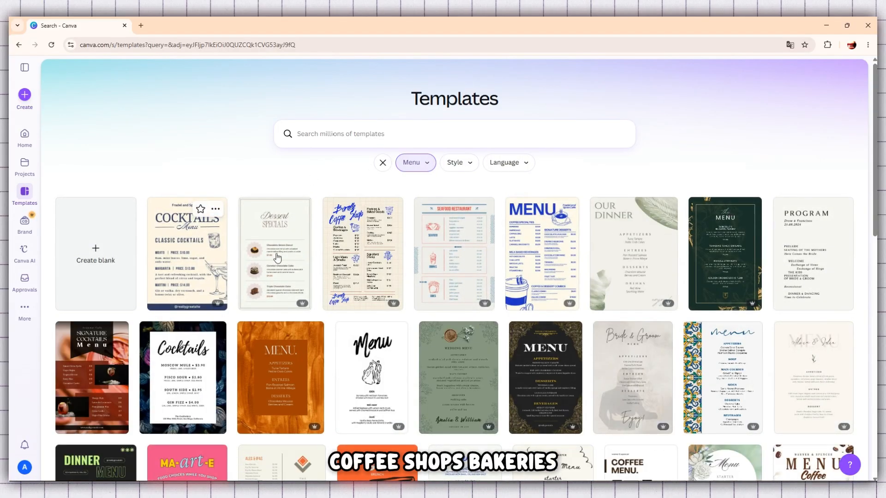
# Step: Browse the Menu template gallery and compare the available styles and layouts
pyautogui.scroll(-1, 277, 258)
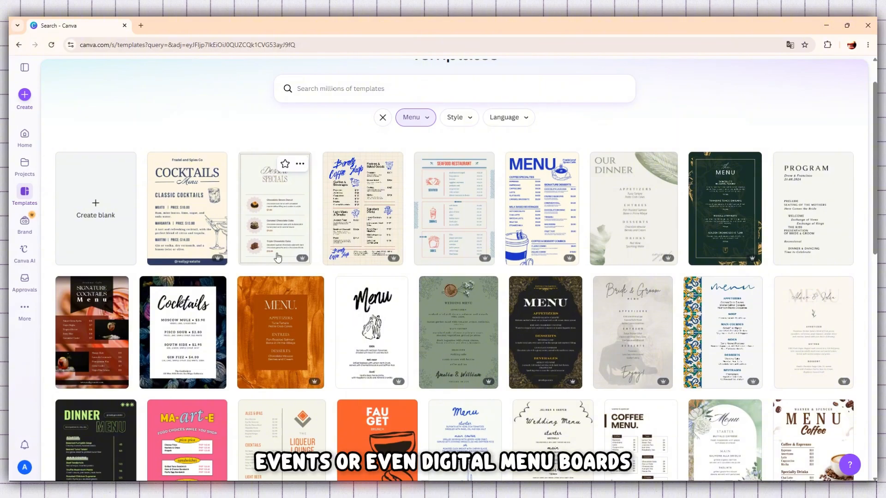
pyautogui.scroll(-4, 278, 258)
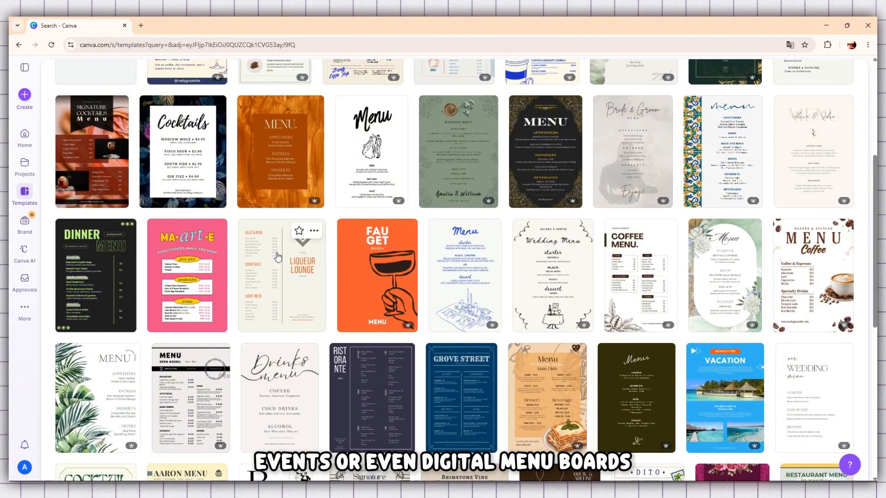
pyautogui.scroll(-2, 278, 258)
pyautogui.scroll(-2, 278, 257)
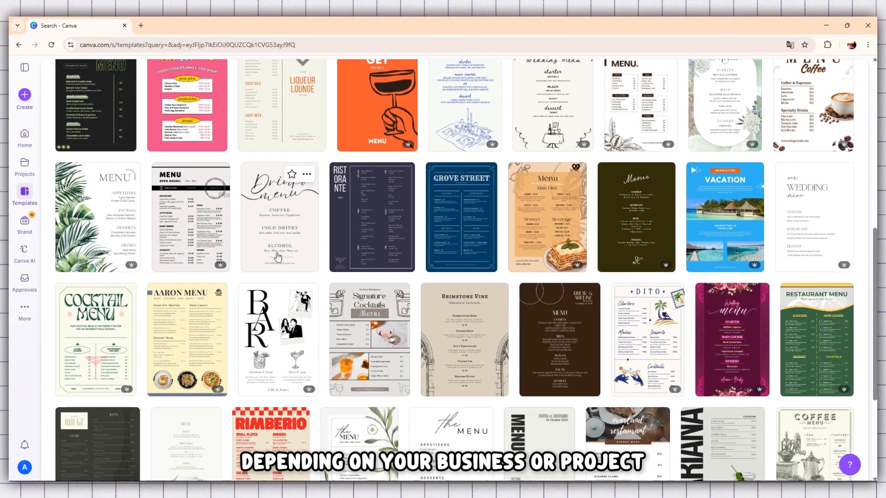
pyautogui.scroll(-2, 277, 257)
pyautogui.scroll(-2, 277, 257)
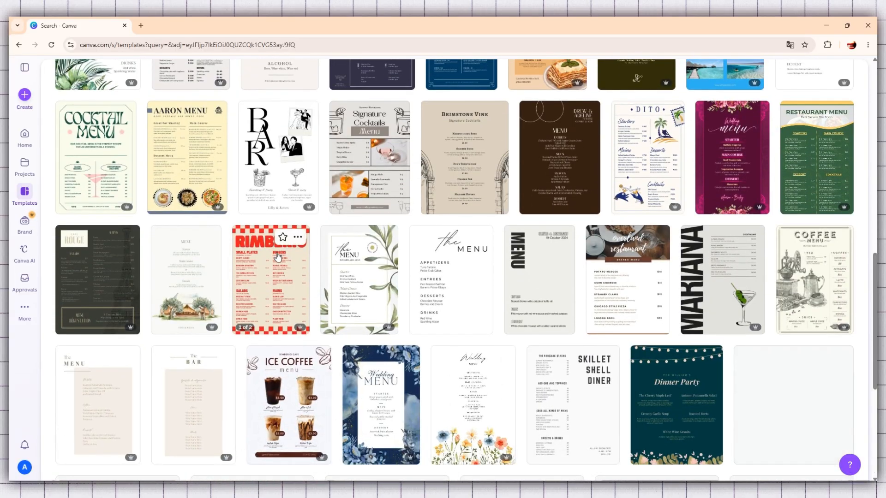
pyautogui.scroll(-4, 277, 257)
pyautogui.scroll(-3, 277, 256)
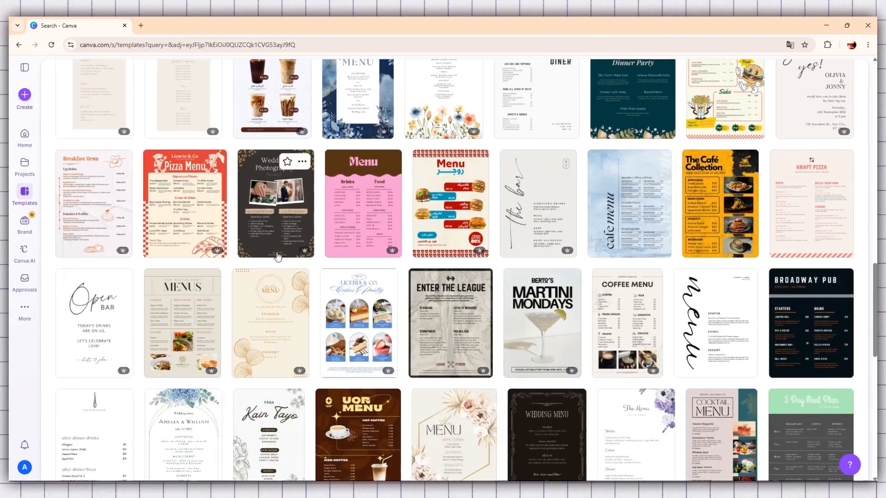
pyautogui.scroll(-3, 277, 257)
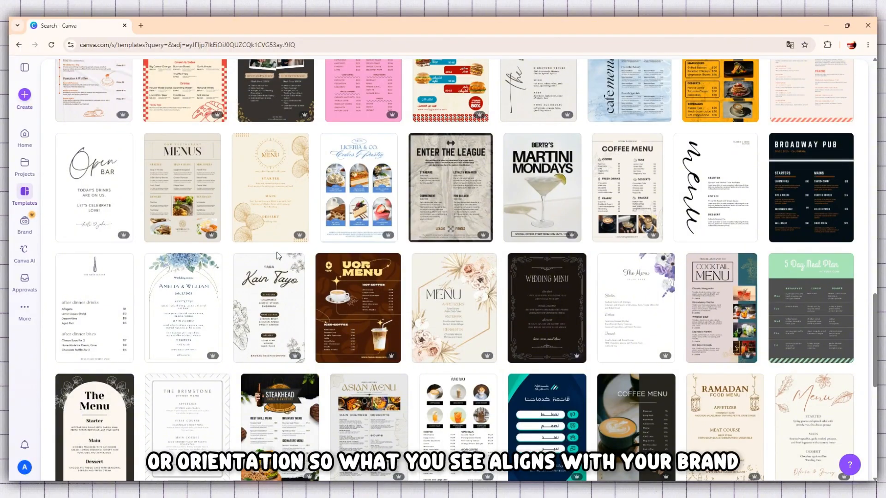
pyautogui.scroll(-2, 607, 223)
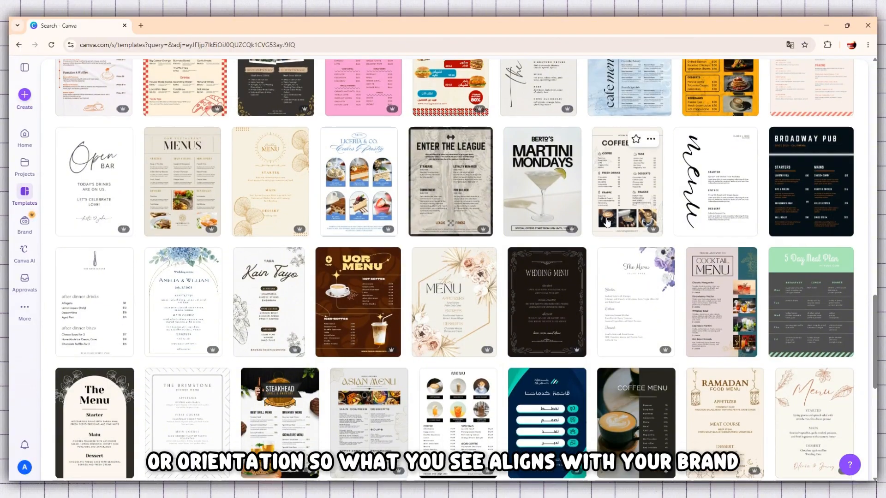
pyautogui.scroll(-2, 607, 223)
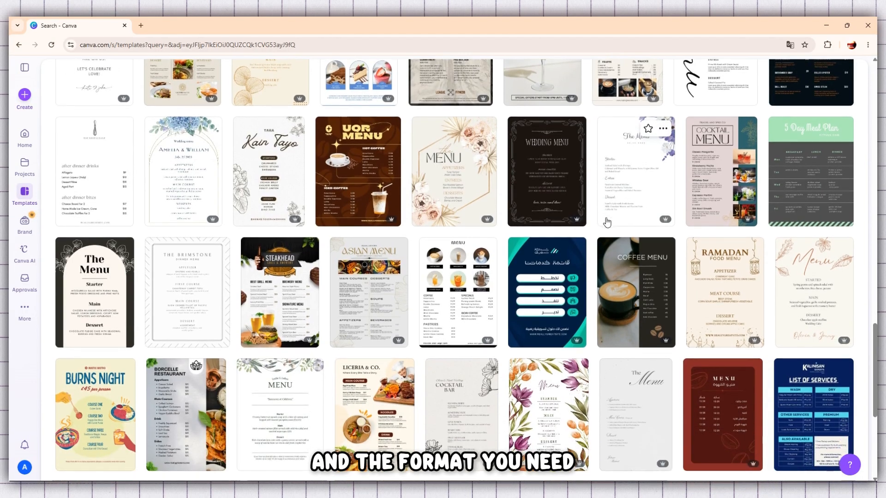
pyautogui.scroll(2, 607, 223)
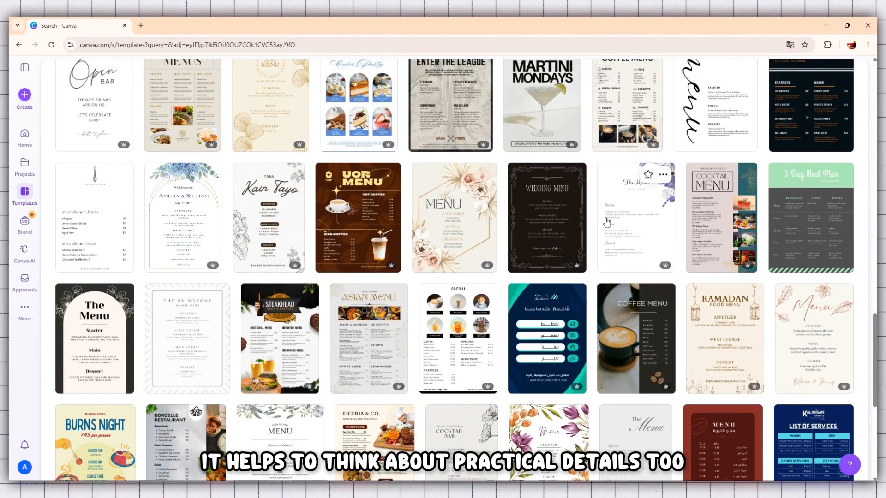
pyautogui.scroll(1, 607, 223)
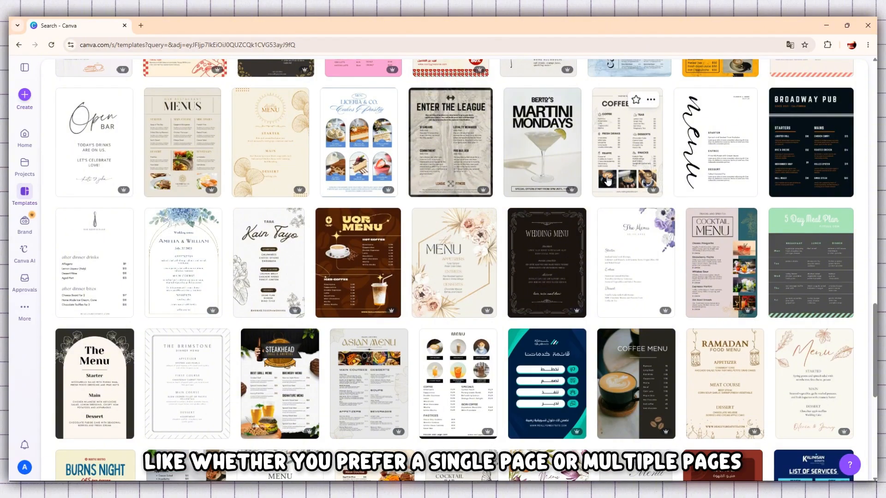
# Step: Preview the Brown and Gold Classic Elegant Special Occasion Wedding Menu template and look through similar designs
pyautogui.click(193, 147)
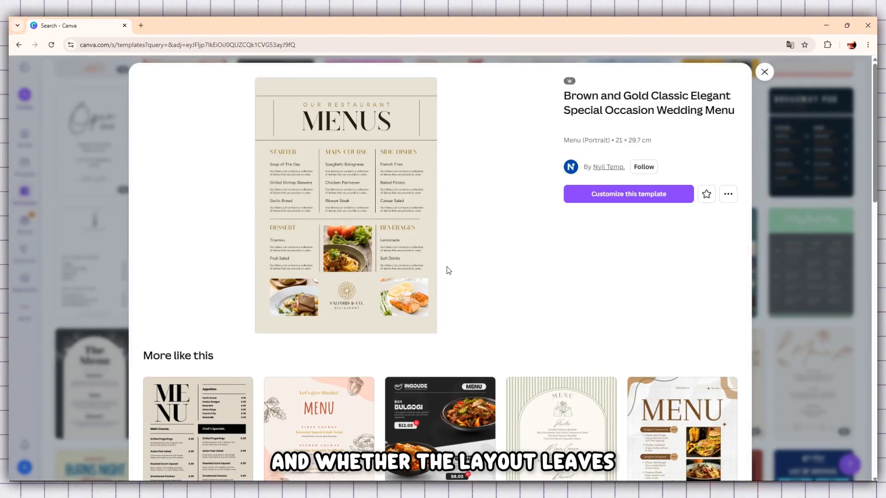
pyautogui.scroll(-3, 570, 282)
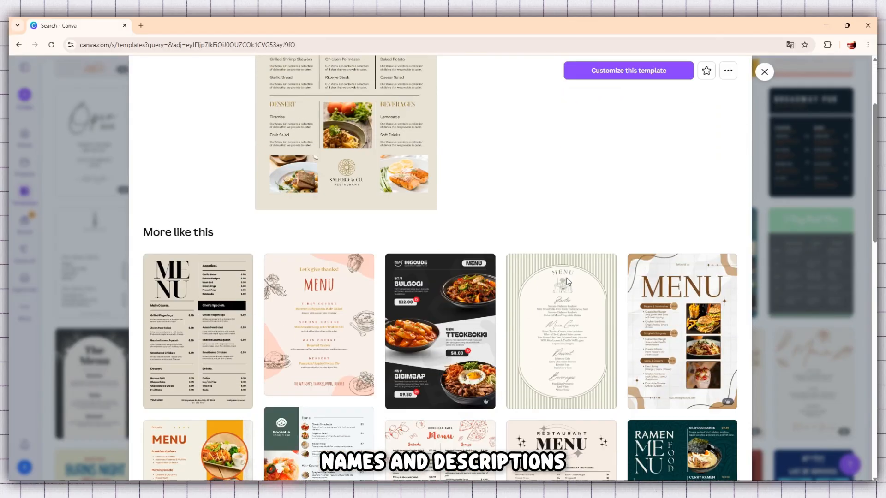
pyautogui.scroll(2, 568, 280)
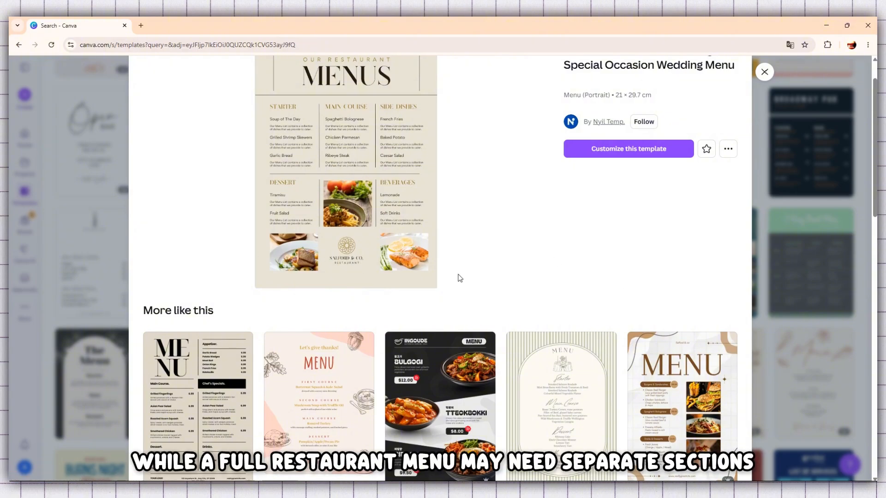
pyautogui.scroll(-1, 460, 277)
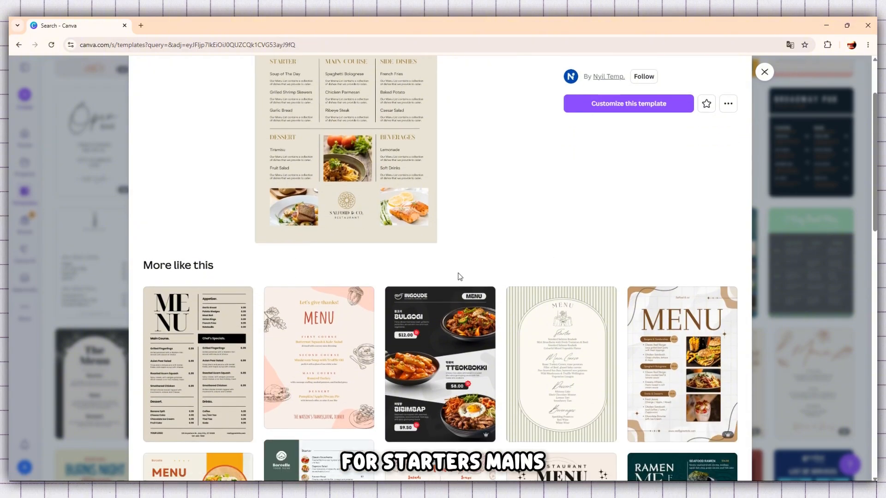
pyautogui.scroll(-5, 460, 277)
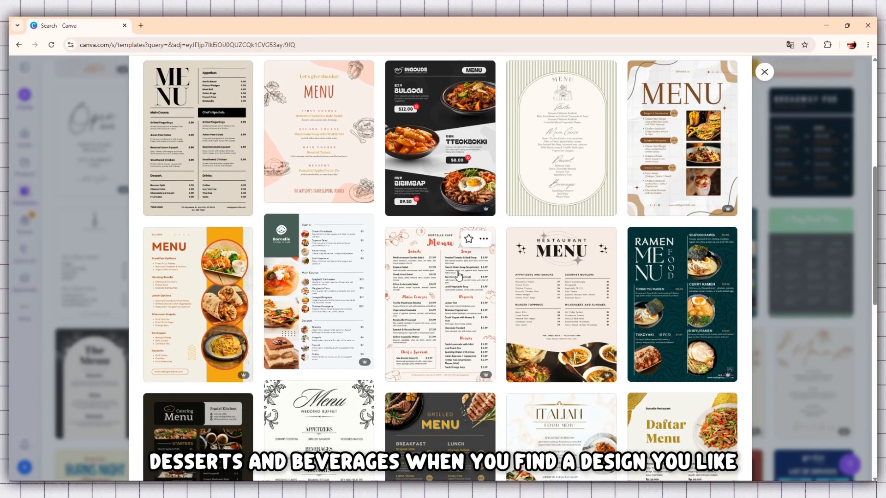
# Step: Preview the Orange And Red Modern Professional Food Service Corporate Catering Menu template and examine its related designs
pyautogui.click(193, 328)
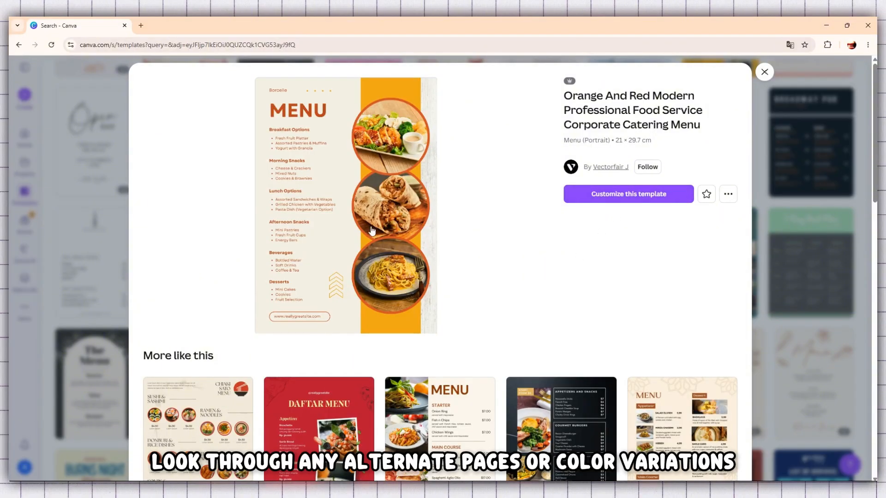
pyautogui.scroll(-3, 543, 243)
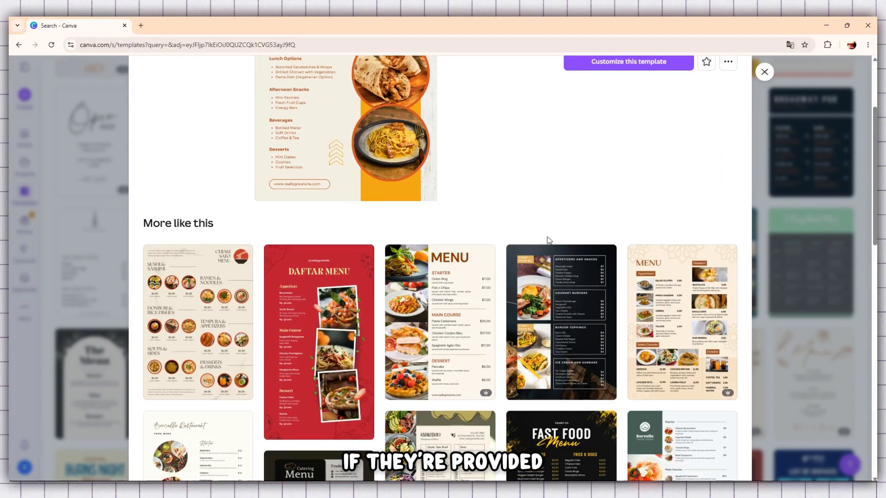
pyautogui.scroll(-4, 548, 240)
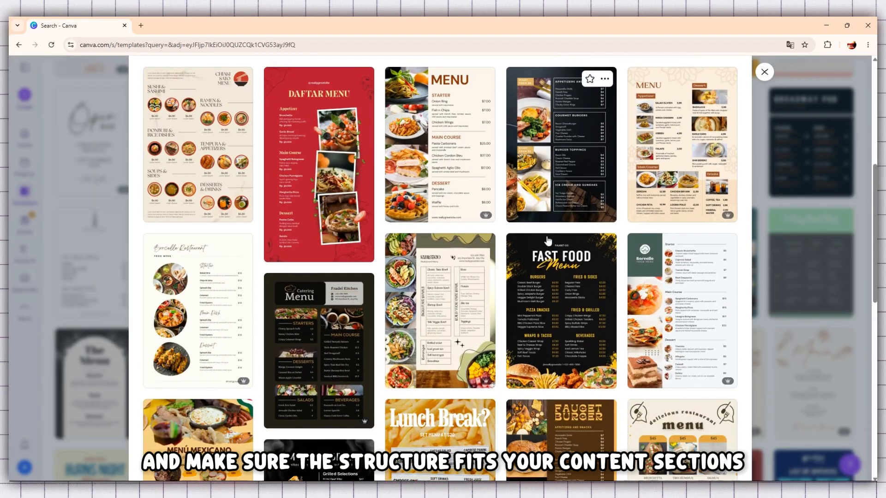
pyautogui.scroll(-3, 548, 240)
pyautogui.scroll(-3, 548, 240)
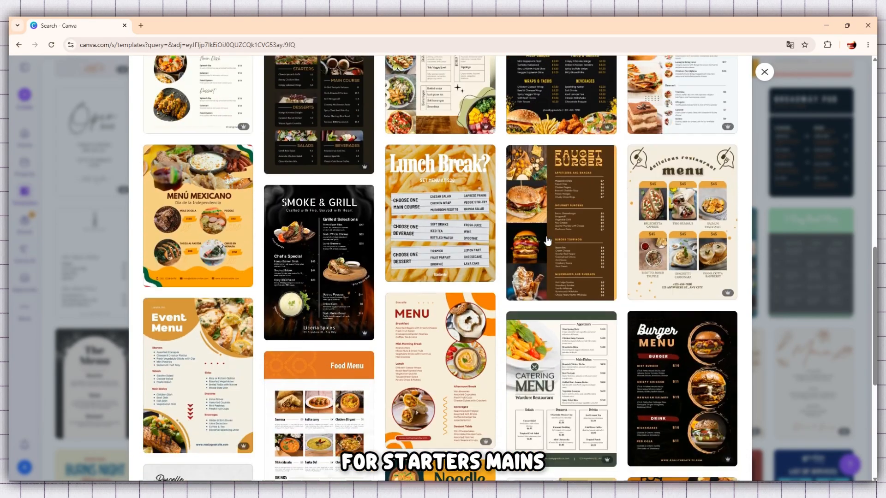
pyautogui.scroll(3, 547, 241)
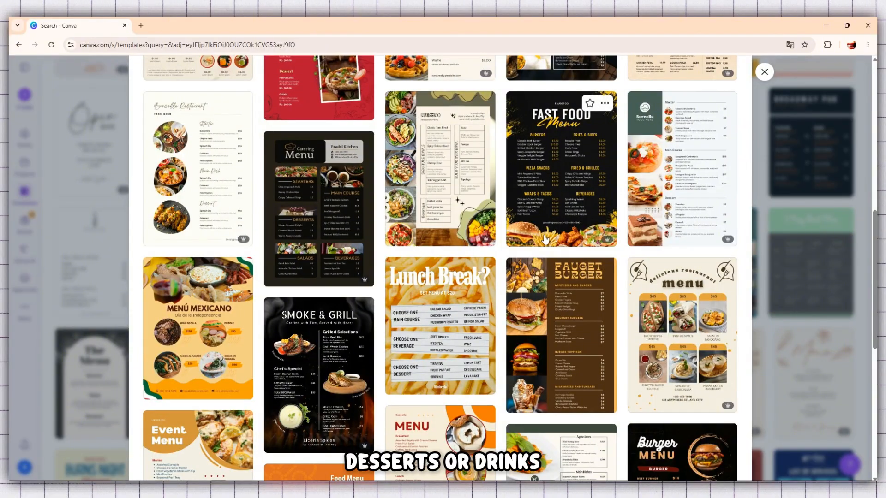
pyautogui.scroll(10, 545, 239)
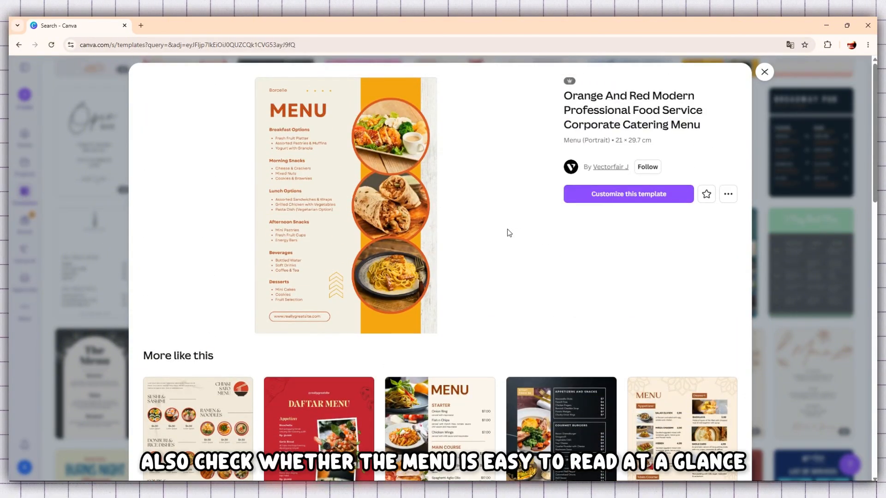
# Step: Close the catering menu preview and open the Black and White Simple Coffee Shop Menu template from the gallery
pyautogui.click(765, 73)
pyautogui.scroll(-3, 537, 233)
pyautogui.scroll(5, 535, 231)
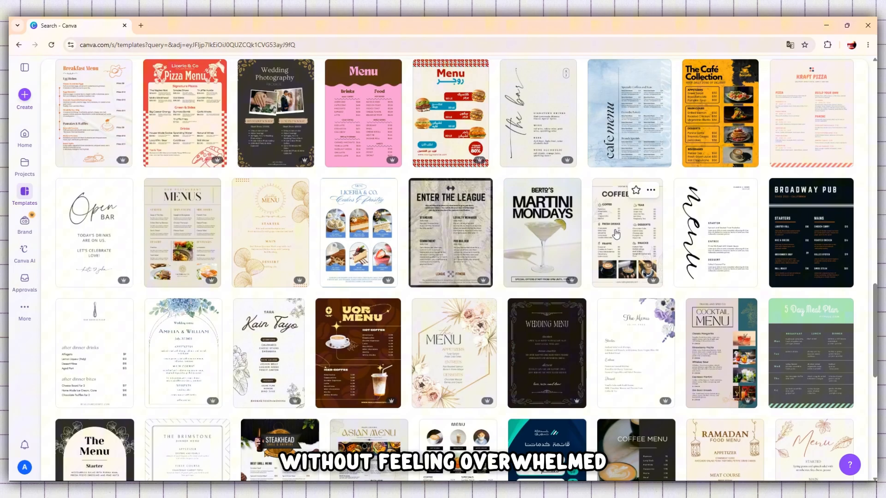
pyautogui.click(617, 235)
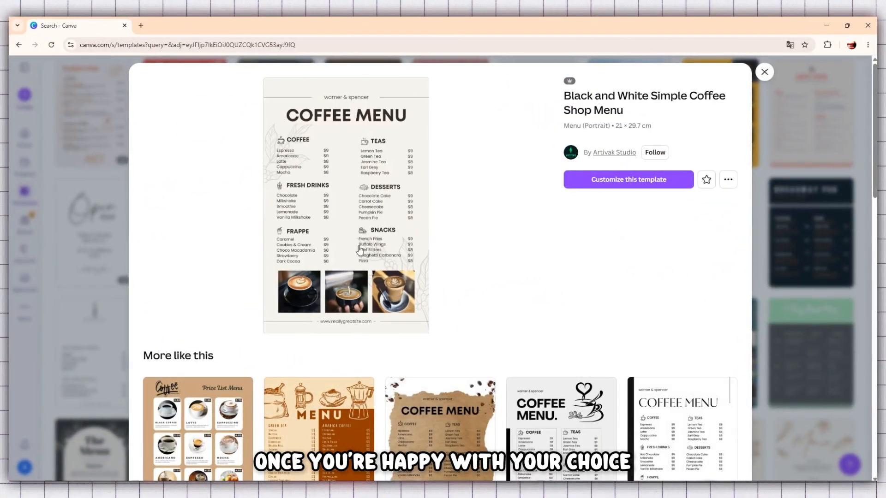
# Step: Open the Black and White Simple Coffee Shop Menu template for customization in the editor
pyautogui.click(656, 187)
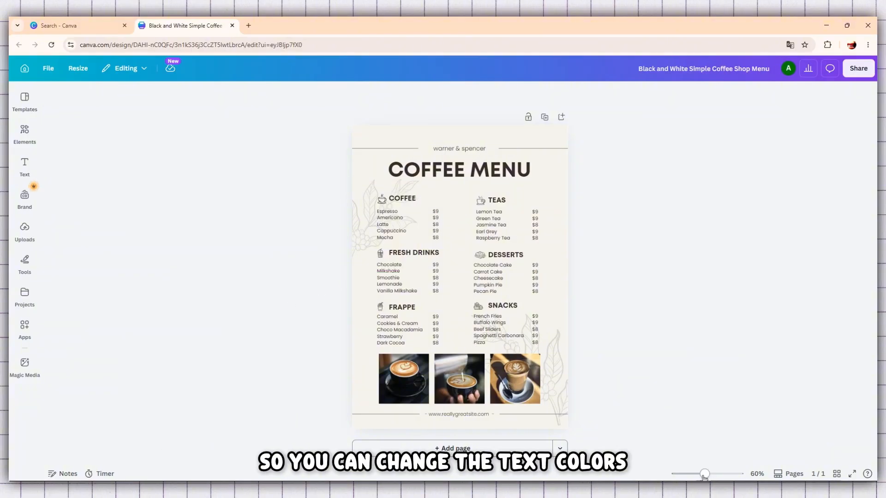
pyautogui.moveTo(705, 475); pyautogui.dragTo(709, 477)
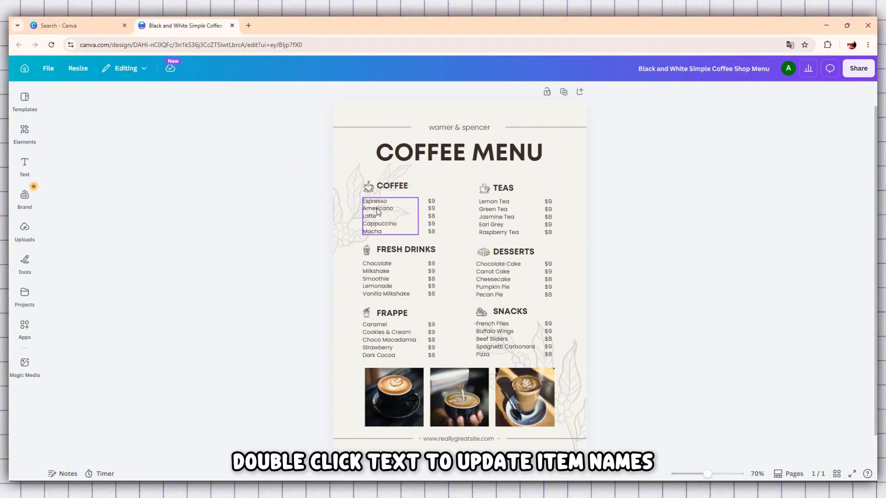
pyautogui.click(391, 232)
pyautogui.doubleClick(391, 229)
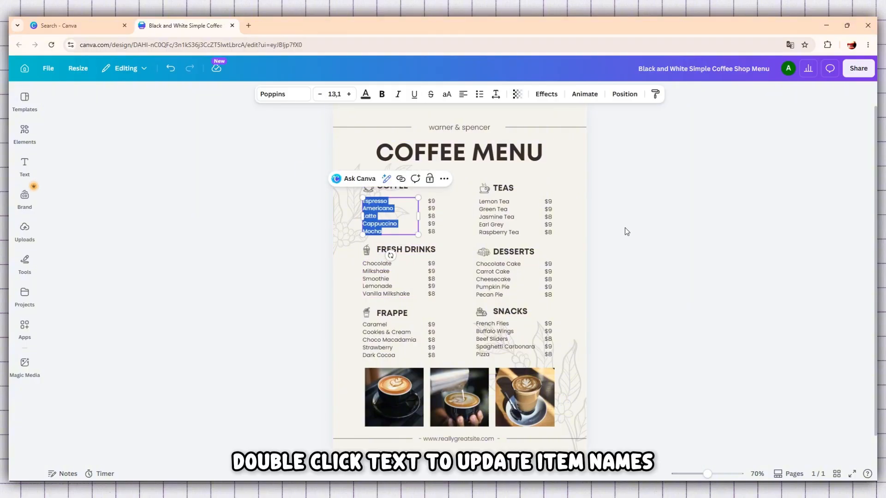
pyautogui.click(598, 221)
pyautogui.click(502, 190)
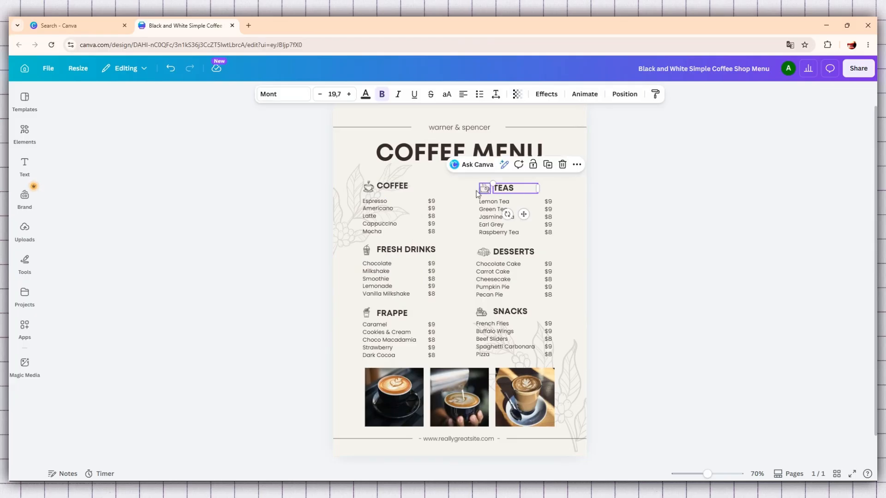
# Step: Replace the word COFFEE in the menu's main title with TUTORLY
pyautogui.click(420, 159)
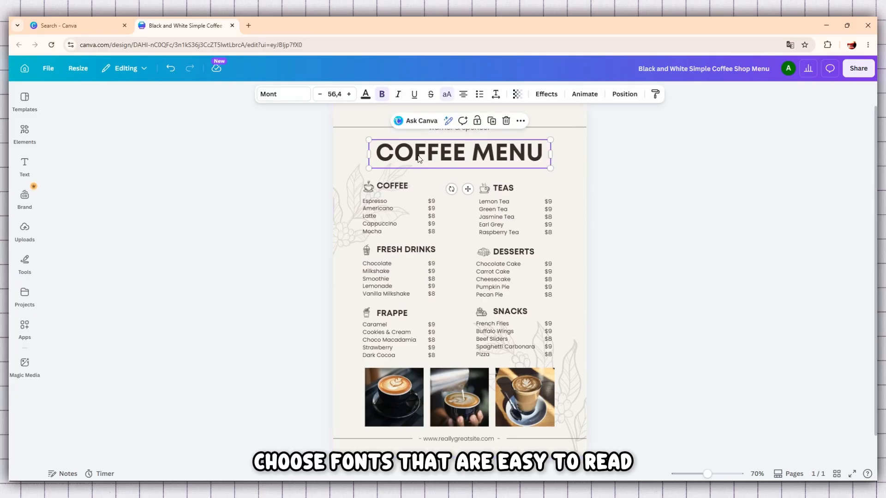
pyautogui.doubleClick(462, 160)
pyautogui.moveTo(464, 156); pyautogui.dragTo(364, 159)
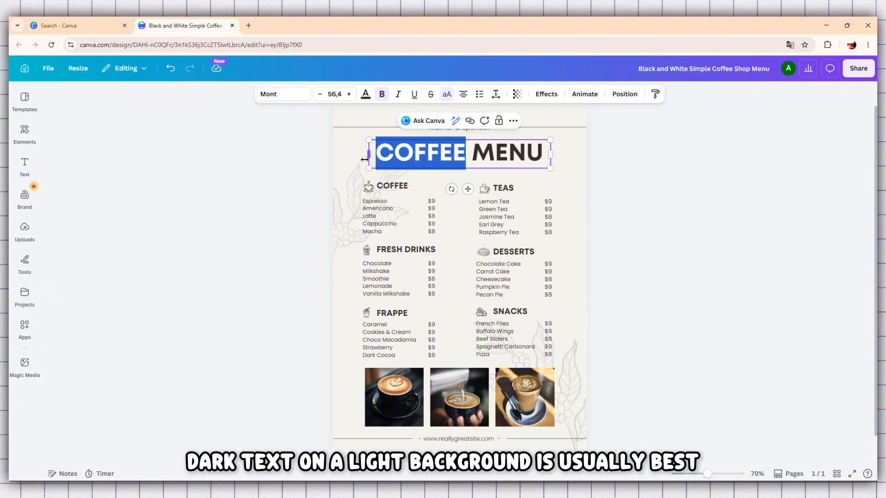
pyautogui.write('TUTORL')
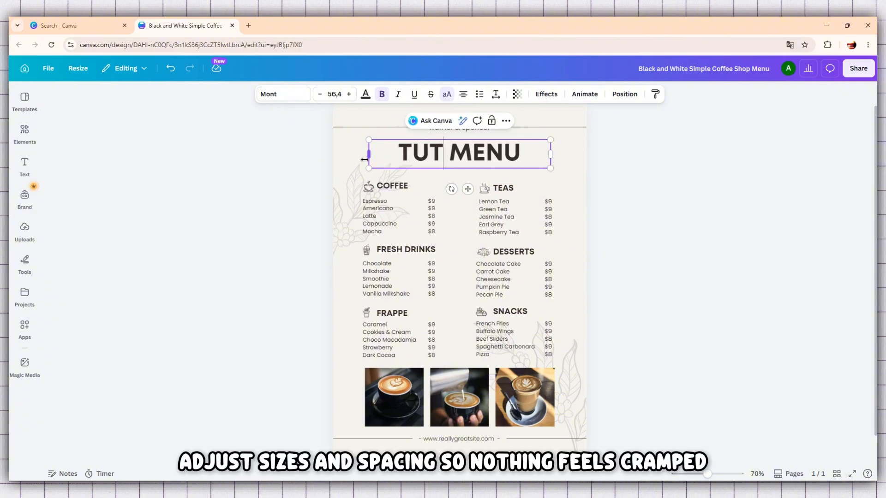
pyautogui.write('Y')
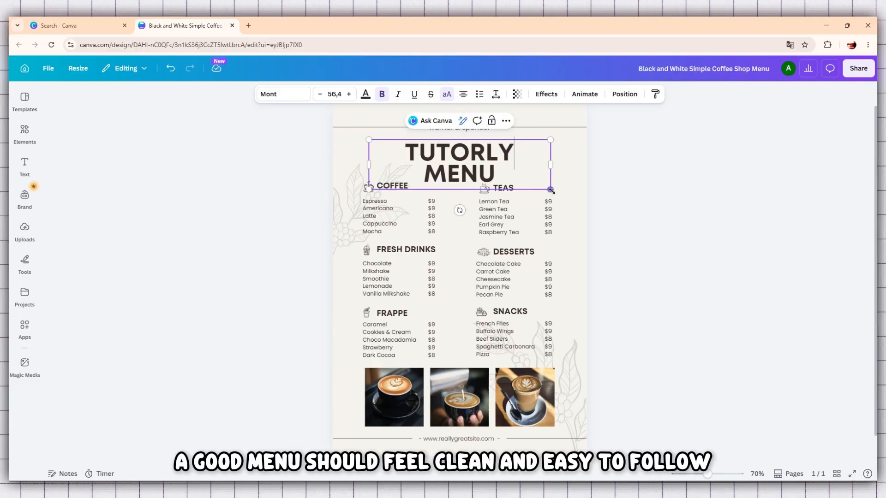
# Step: Scale the TUTORLY MENU title down to about size 50.4 so it fits one line, and center it above the sections
pyautogui.moveTo(551, 189); pyautogui.dragTo(567, 162)
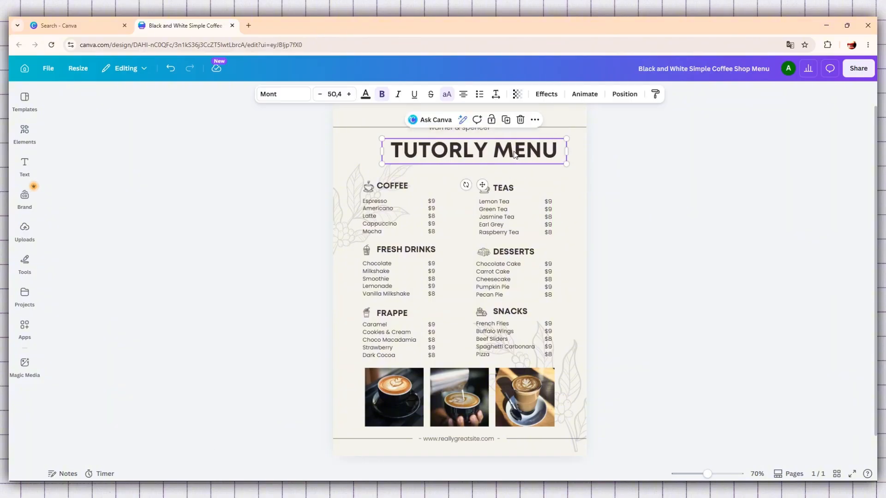
pyautogui.moveTo(513, 148)
pyautogui.mouseDown()
pyautogui.moveTo(493, 152)
pyautogui.moveTo(502, 153)
pyautogui.mouseUp()
pyautogui.click(640, 185)
# Step: Delete the image from the leftmost photo frame below the menu sections, keeping the frame itself
pyautogui.click(412, 379)
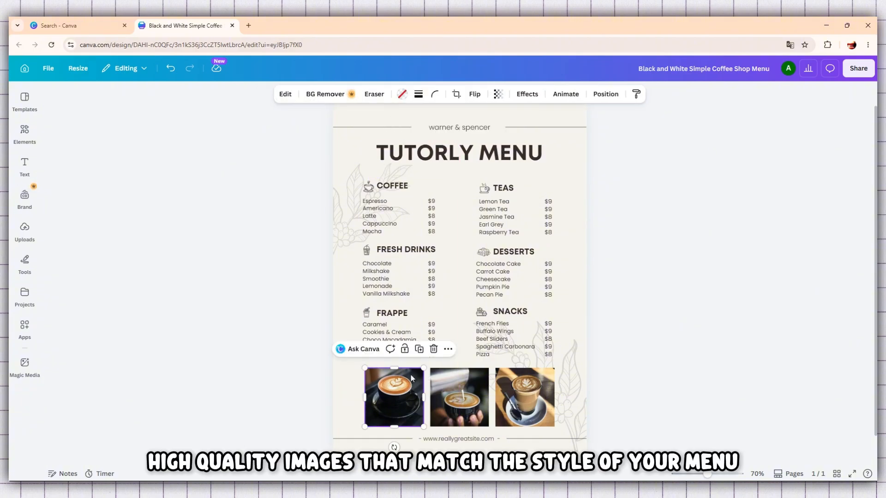
pyautogui.click(433, 350)
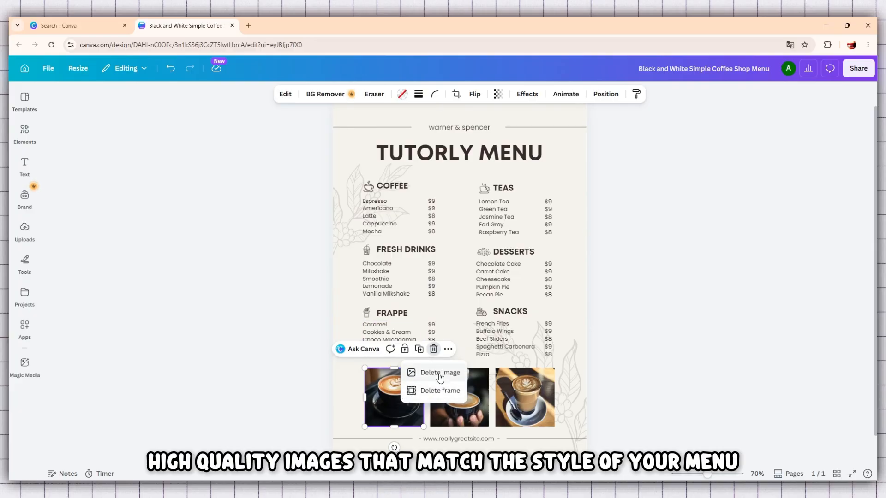
pyautogui.click(440, 375)
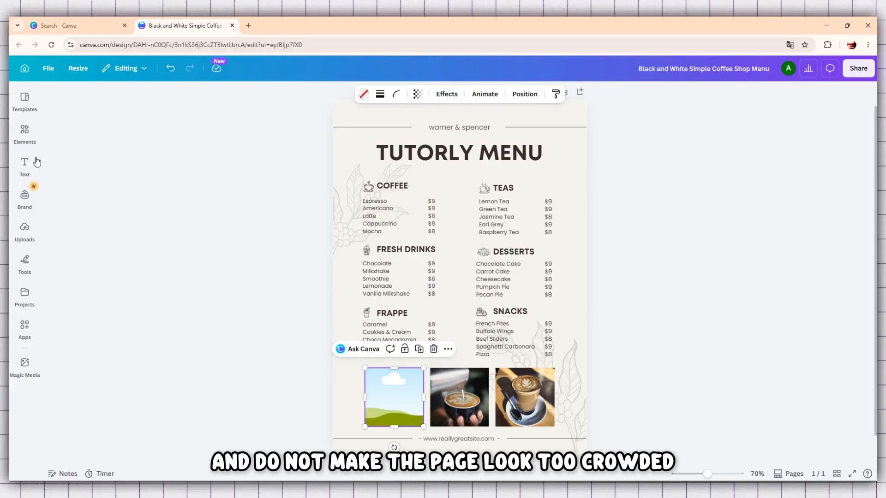
# Step: Search the photo elements for "COFEE"
pyautogui.click(25, 132)
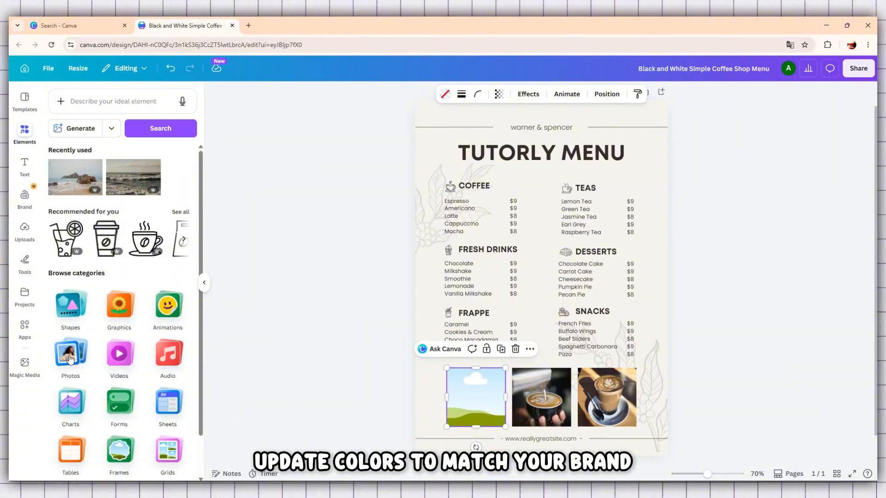
pyautogui.click(70, 359)
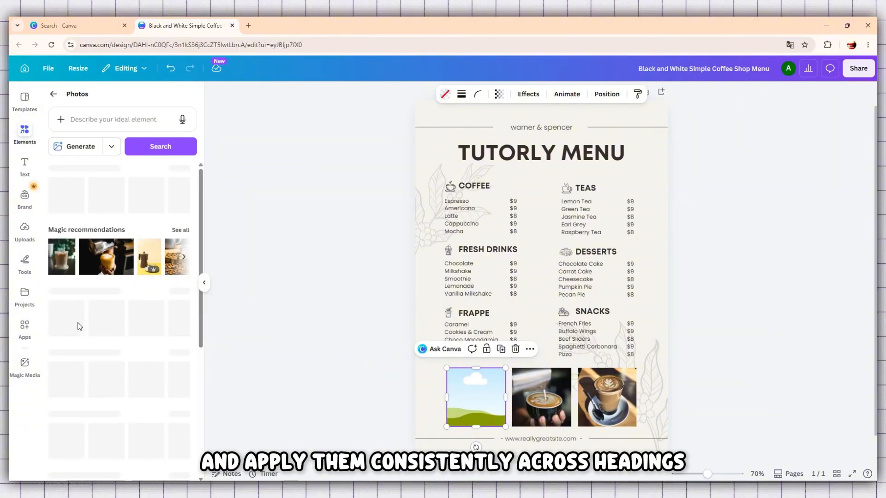
pyautogui.click(103, 120)
pyautogui.write('COF')
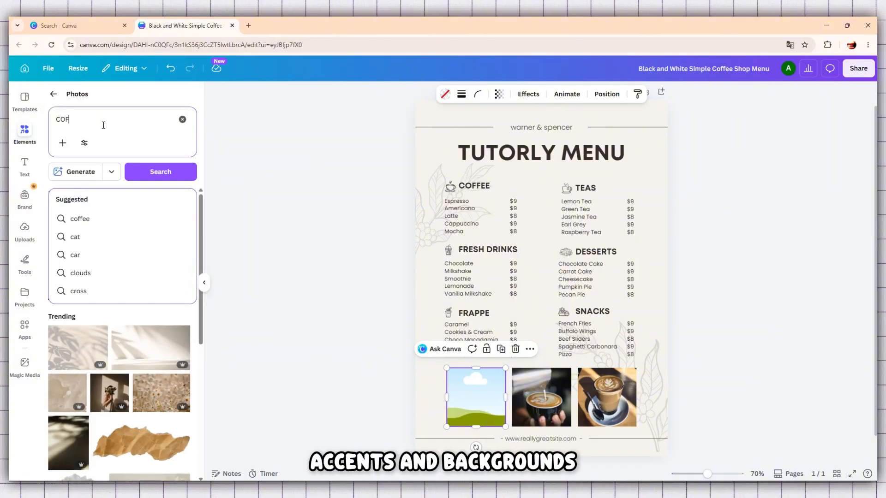
pyautogui.write('EE')
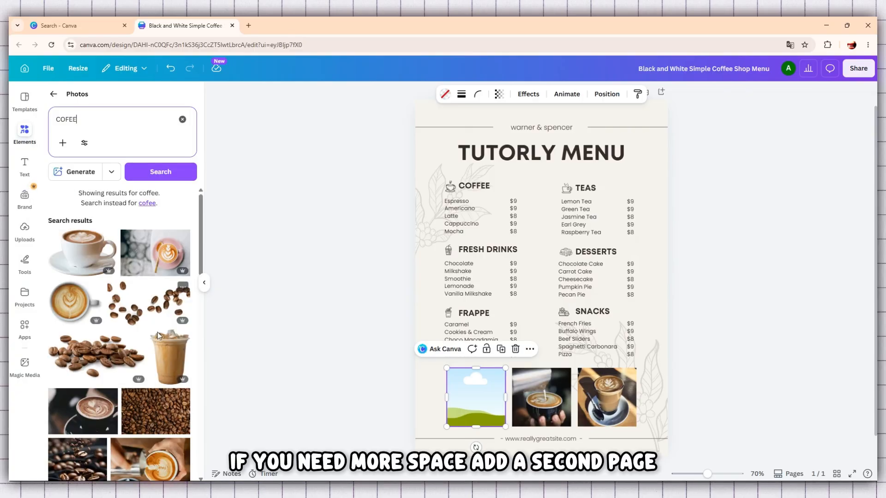
# Step: Place the photo of hands pouring latte art into the empty leftmost frame and collapse the photo results
pyautogui.scroll(-1, 166, 361)
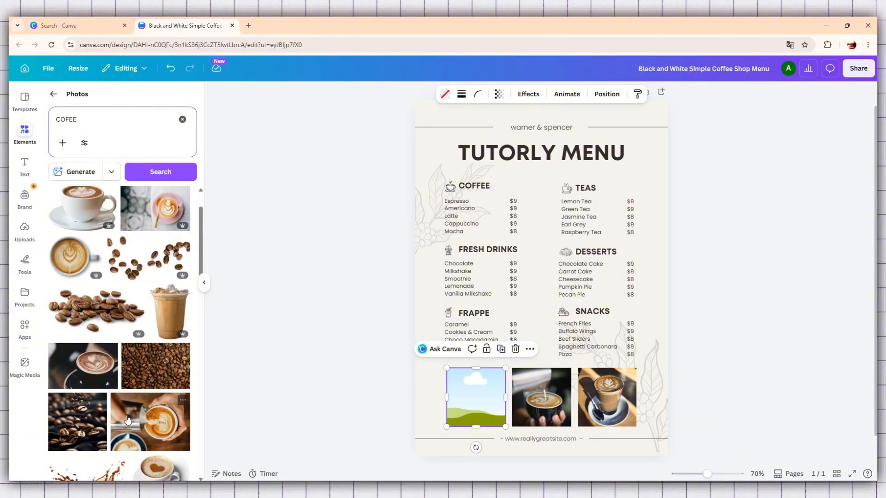
pyautogui.moveTo(132, 419); pyautogui.dragTo(461, 390)
pyautogui.click(356, 372)
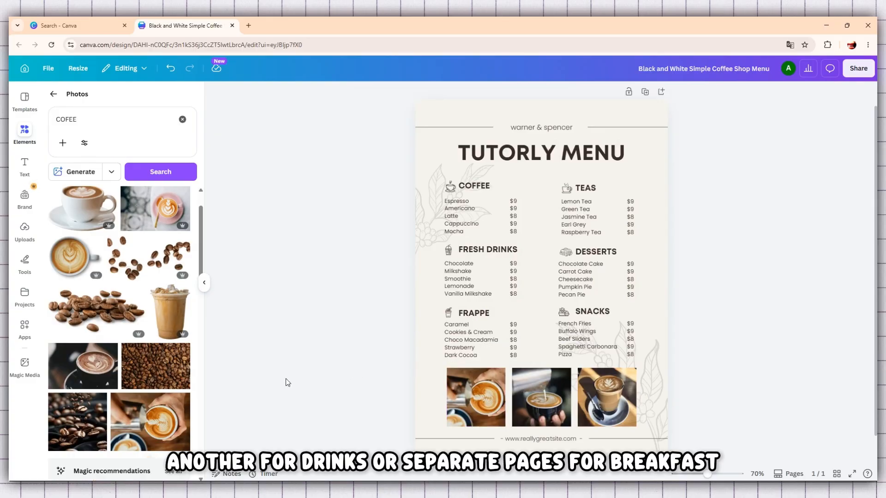
pyautogui.click(204, 282)
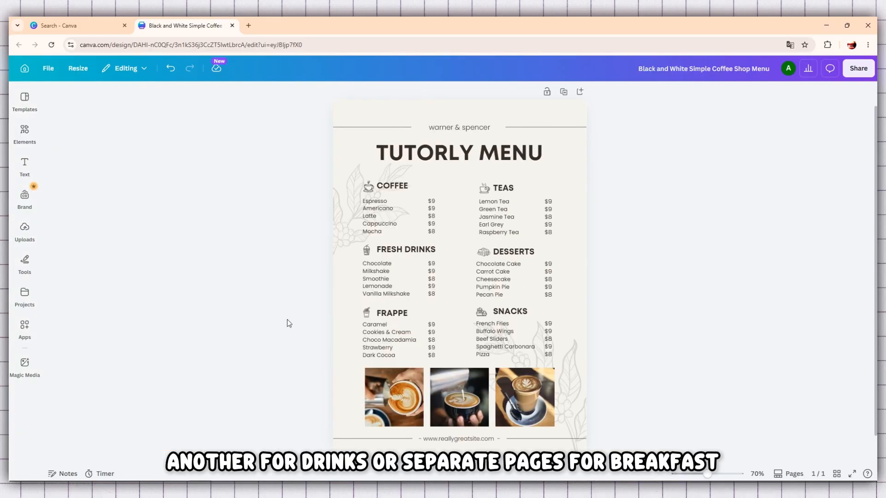
pyautogui.tripleClick(379, 215)
pyautogui.click(397, 232)
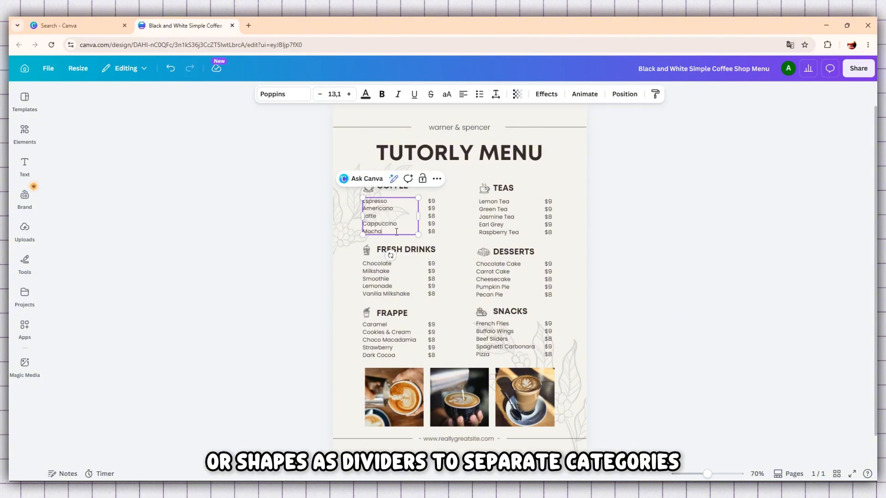
pyautogui.click(625, 269)
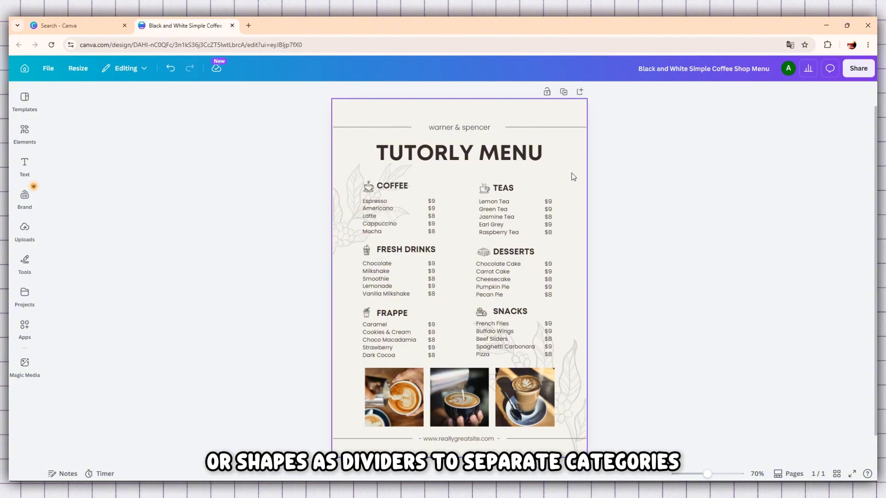
# Step: Select all six menu sections below the title together and open their text color choices
pyautogui.moveTo(572, 173); pyautogui.dragTo(343, 361)
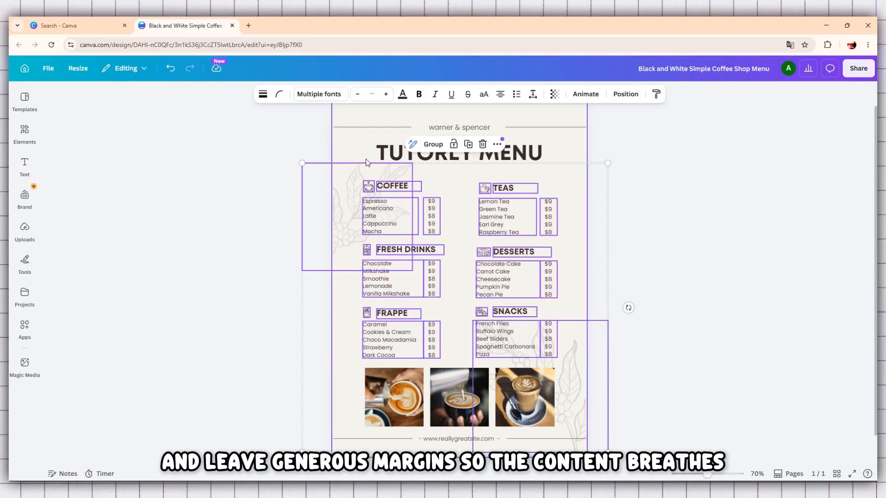
pyautogui.click(403, 94)
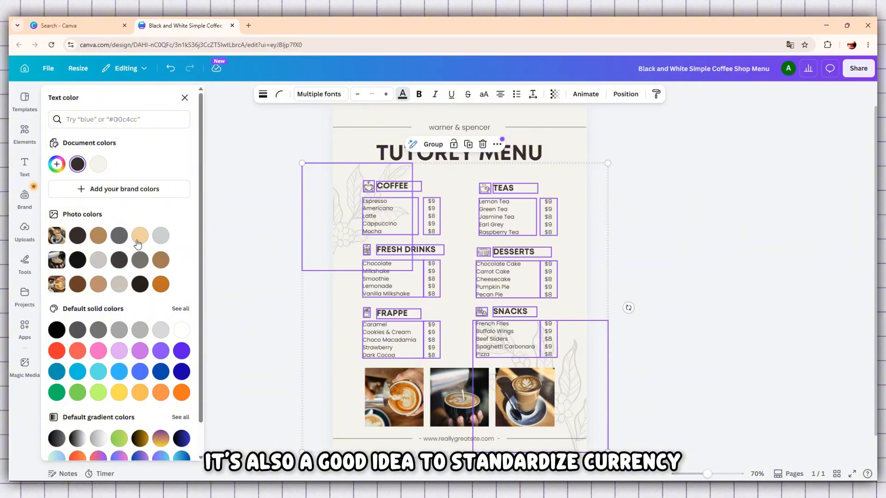
# Step: Try solid red, yellow and orange and a yellow-orange gradient on the text of the selected menu sections
pyautogui.click(61, 357)
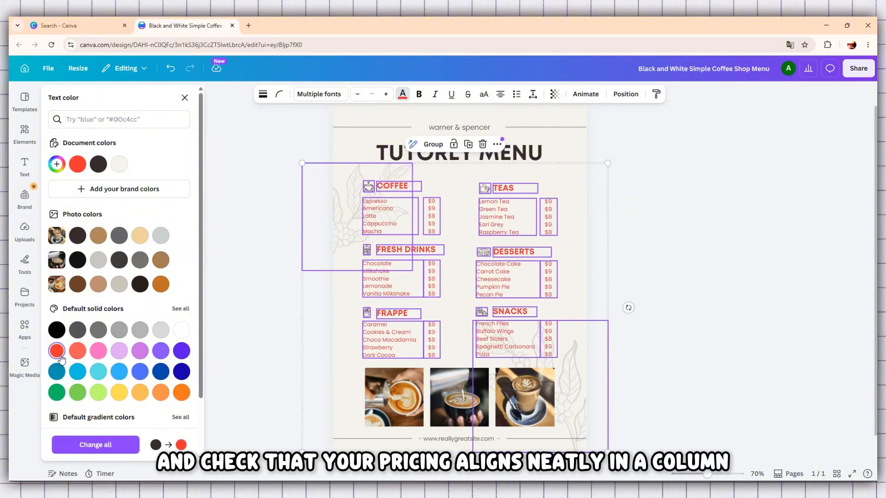
pyautogui.click(118, 395)
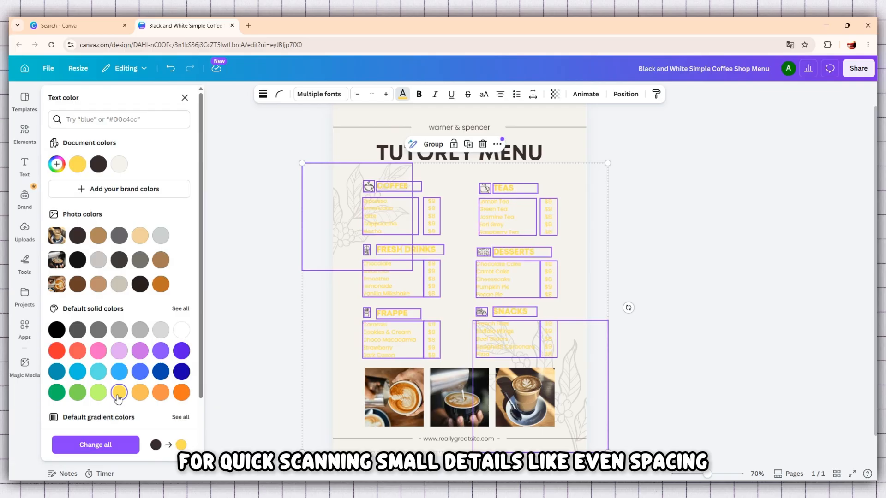
pyautogui.click(160, 393)
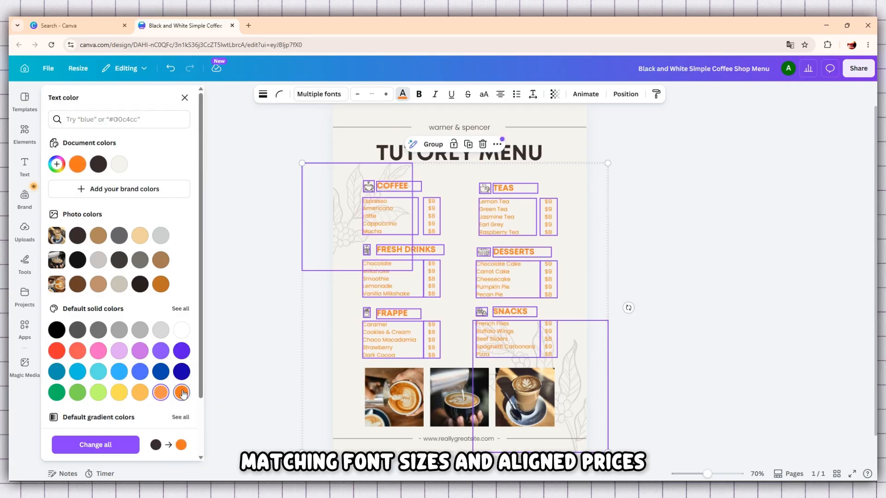
pyautogui.click(181, 392)
pyautogui.scroll(-1, 95, 366)
pyautogui.scroll(-1, 94, 352)
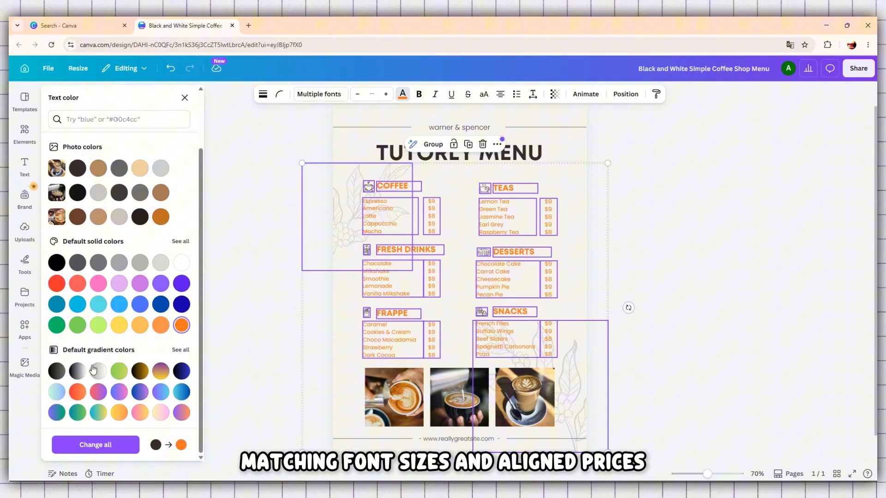
pyautogui.click(121, 419)
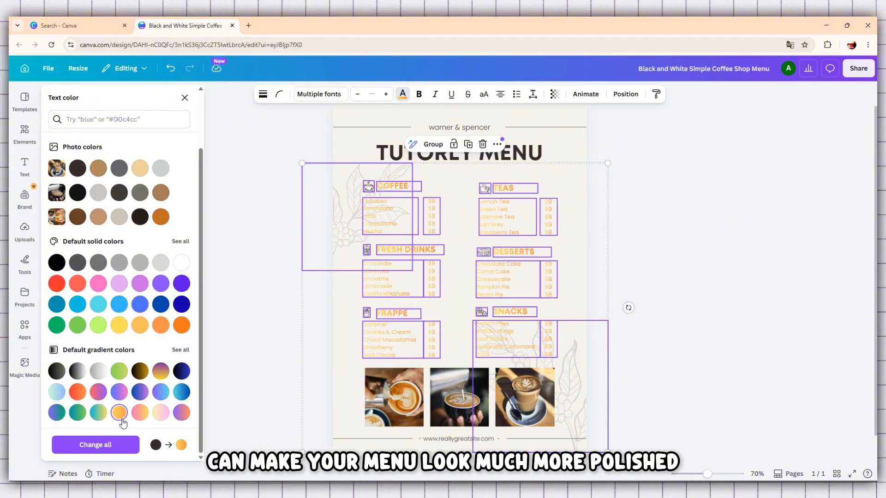
# Step: Apply the black-to-gold gradient to the text of all selected menu sections and clear the selection
pyautogui.click(140, 371)
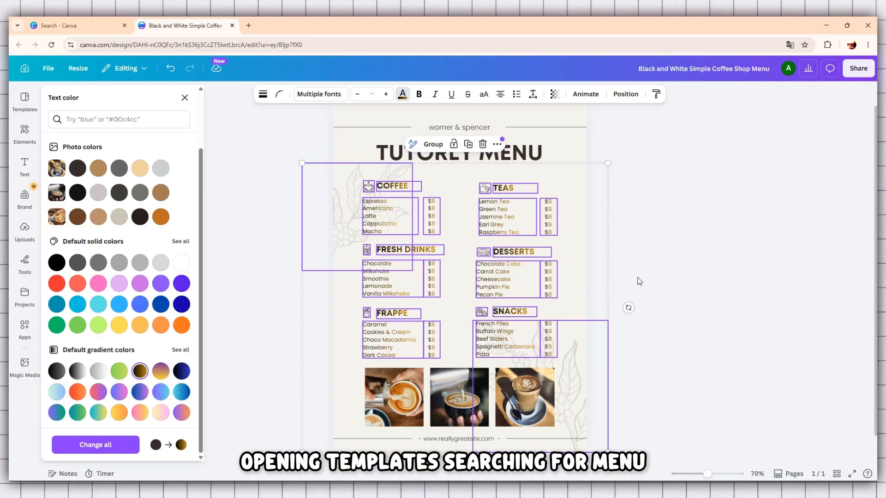
pyautogui.press('Escape')
pyautogui.press('Escape')
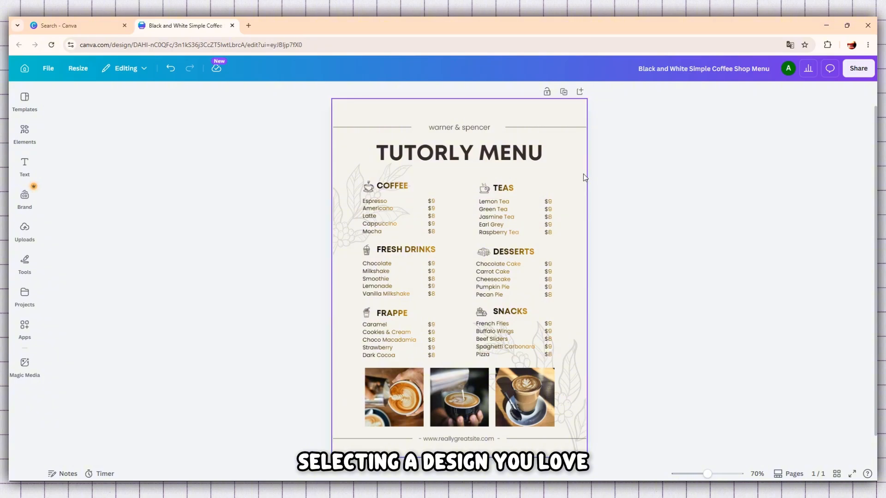
# Step: Select all six menu sections below the title and increase their text size by two increments
pyautogui.moveTo(583, 174); pyautogui.dragTo(336, 367)
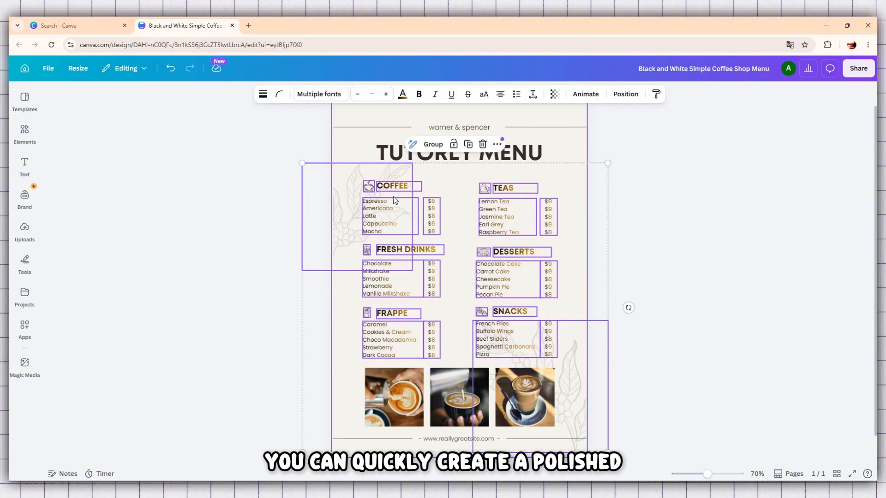
pyautogui.click(386, 94)
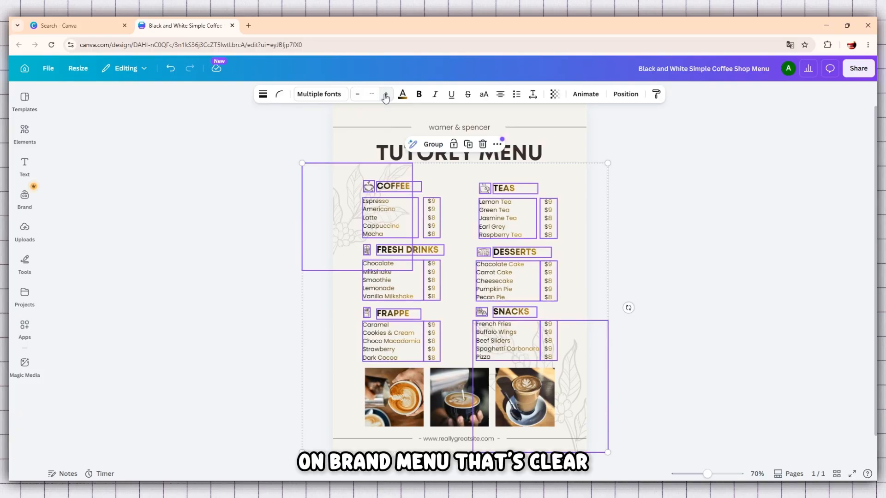
pyautogui.click(385, 95)
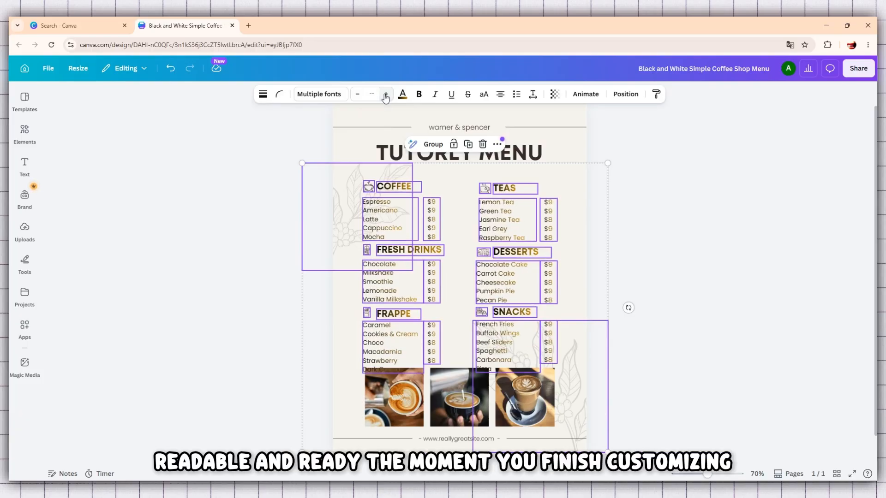
# Step: Move the selected menu sections slightly up toward the title and reduce their text size by one increment
pyautogui.moveTo(473, 221); pyautogui.dragTo(470, 213)
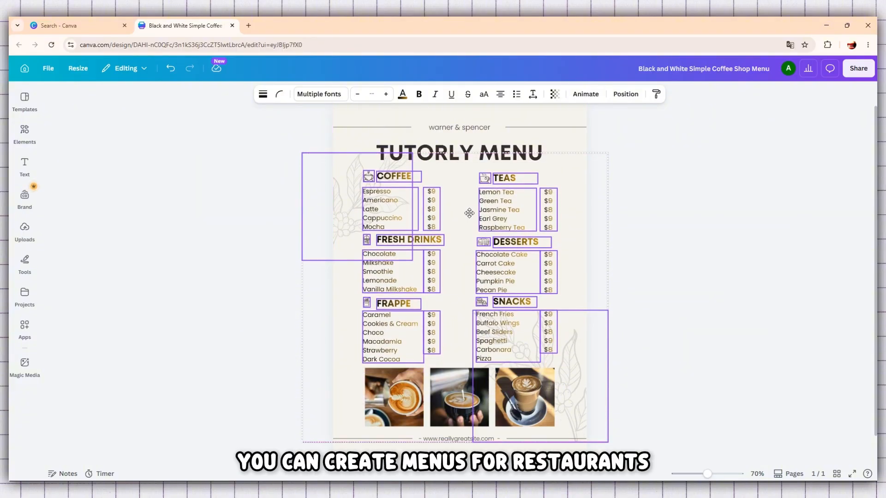
pyautogui.click(358, 95)
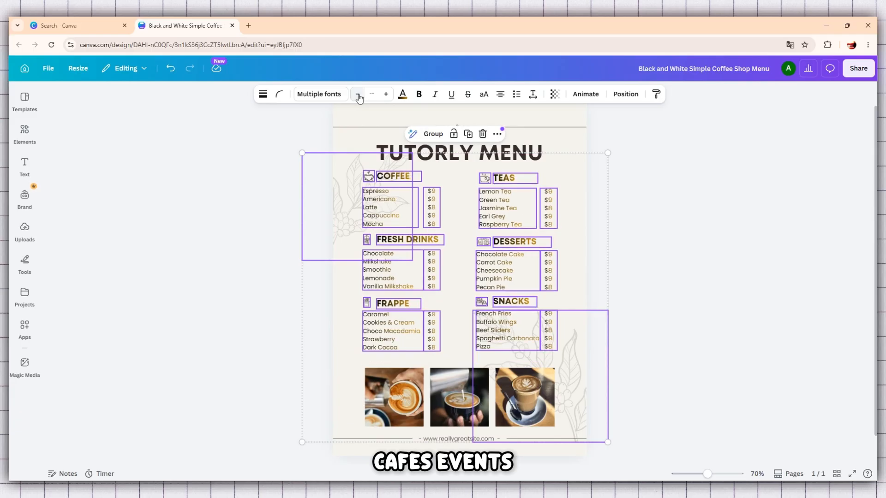
pyautogui.click(267, 215)
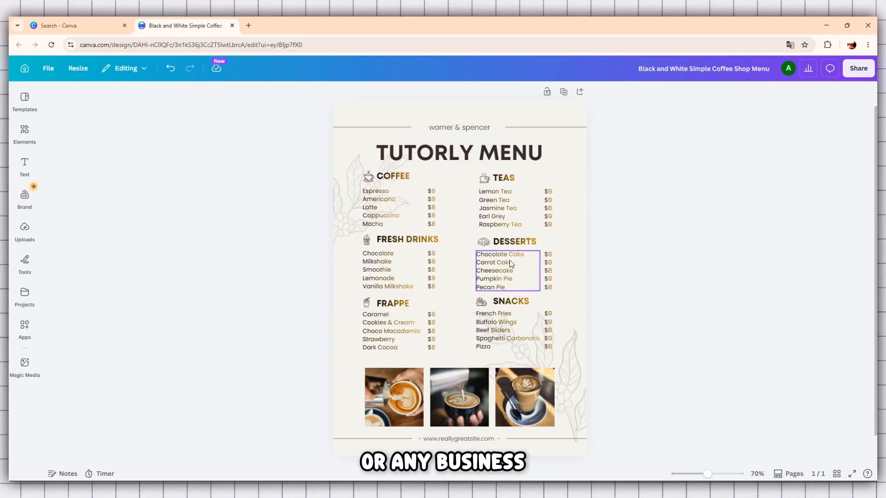